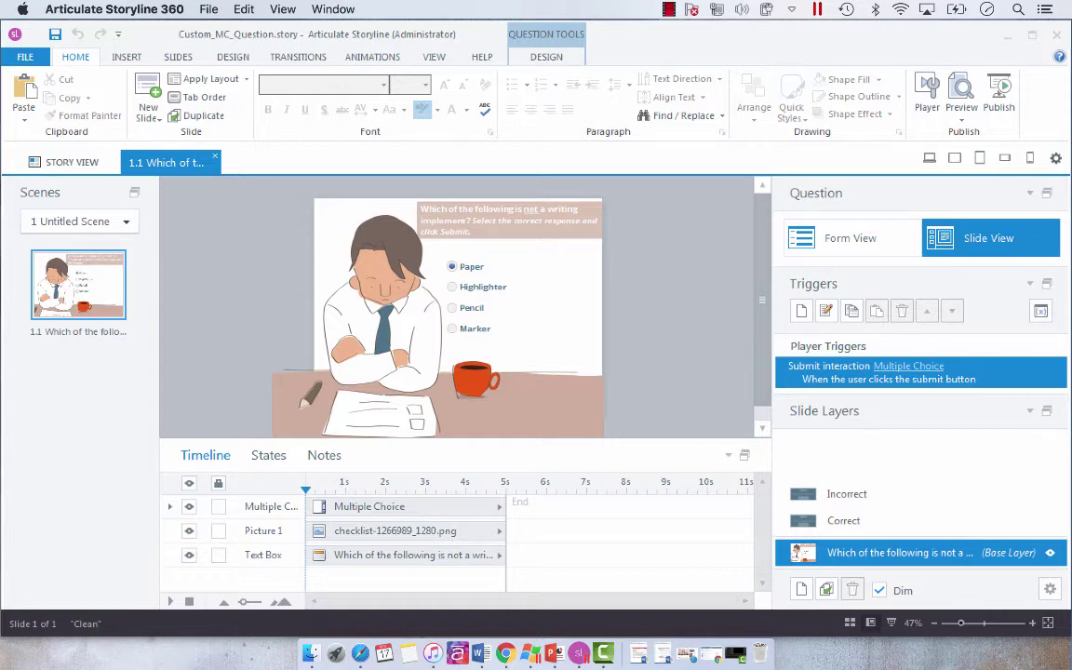
left_click(962, 121)
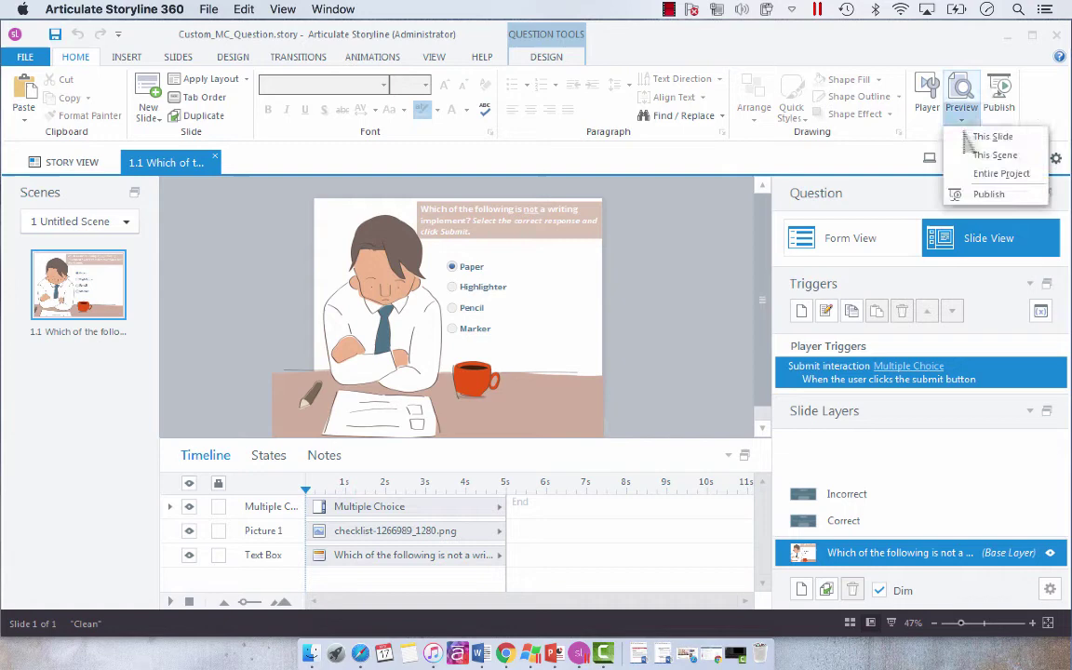
left_click(968, 136)
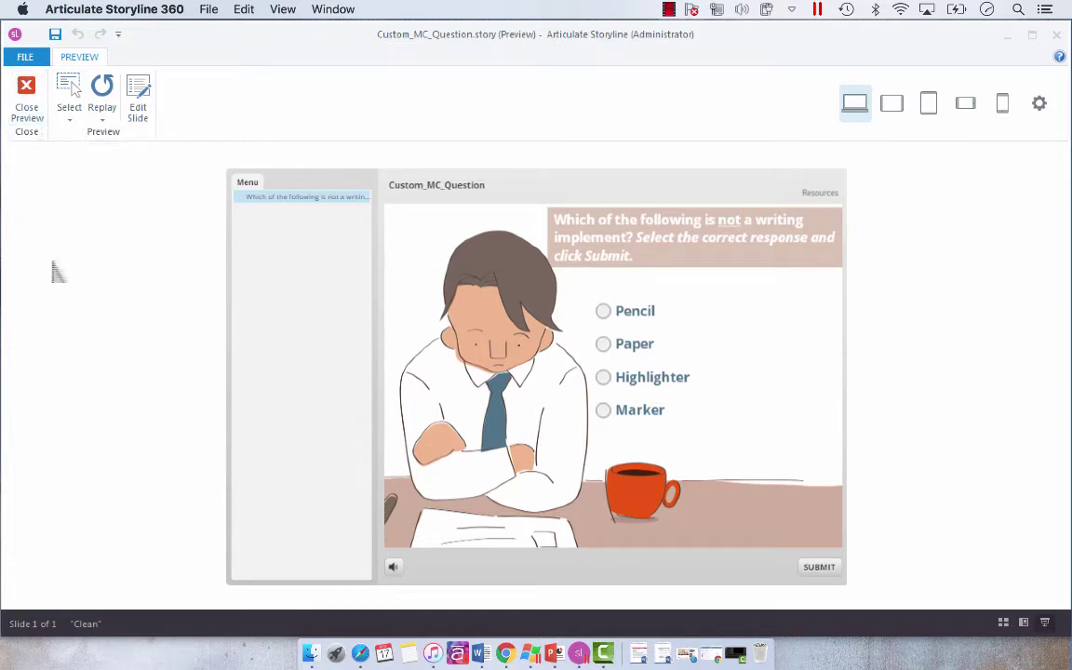
left_click(28, 117)
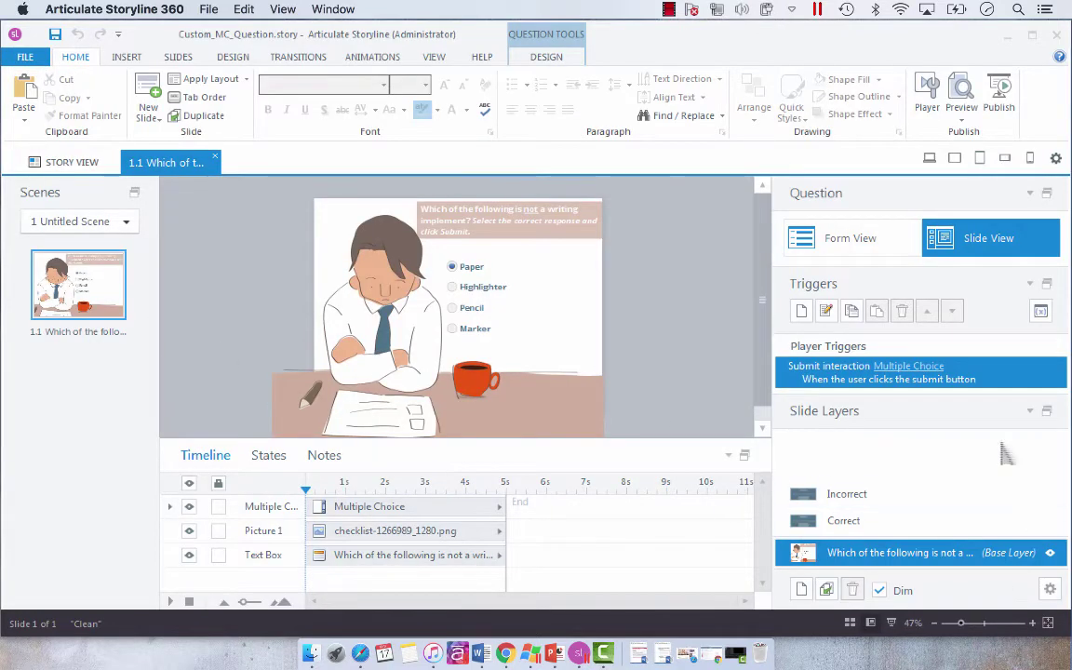
Turn off the Submit button in the quiz slide's Slide Properties.
left_click(1050, 592)
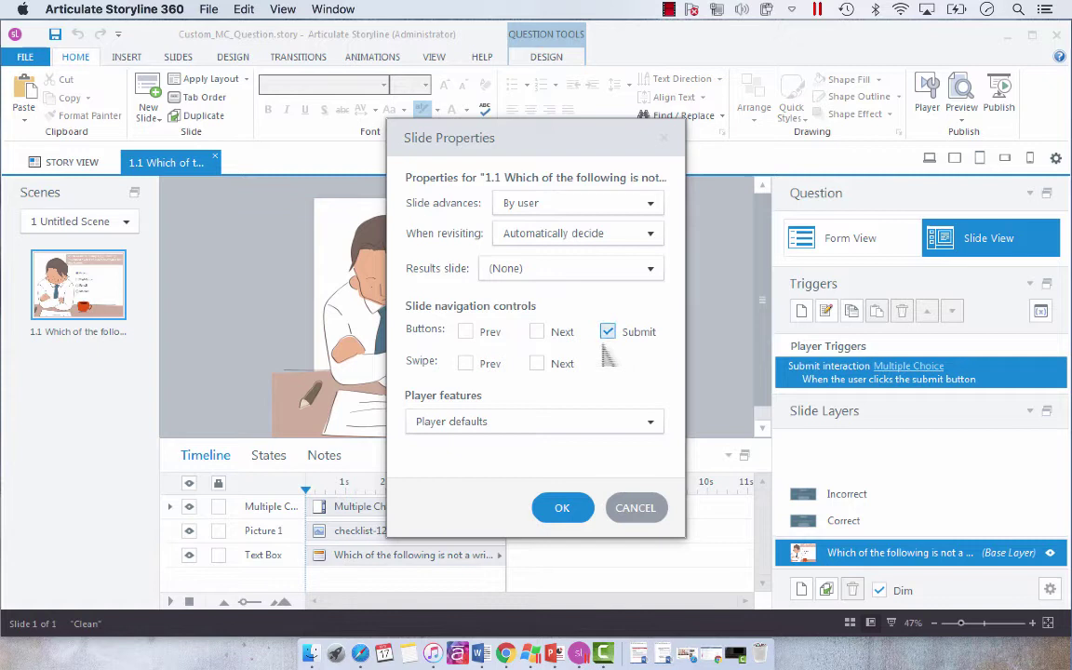
left_click(608, 332)
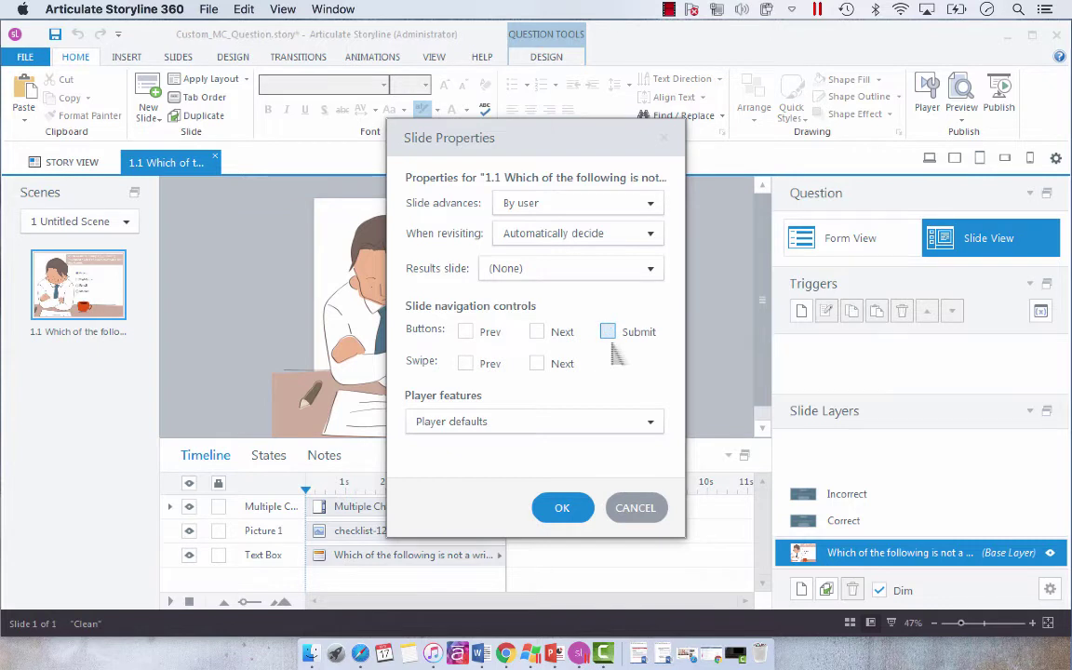
left_click(564, 509)
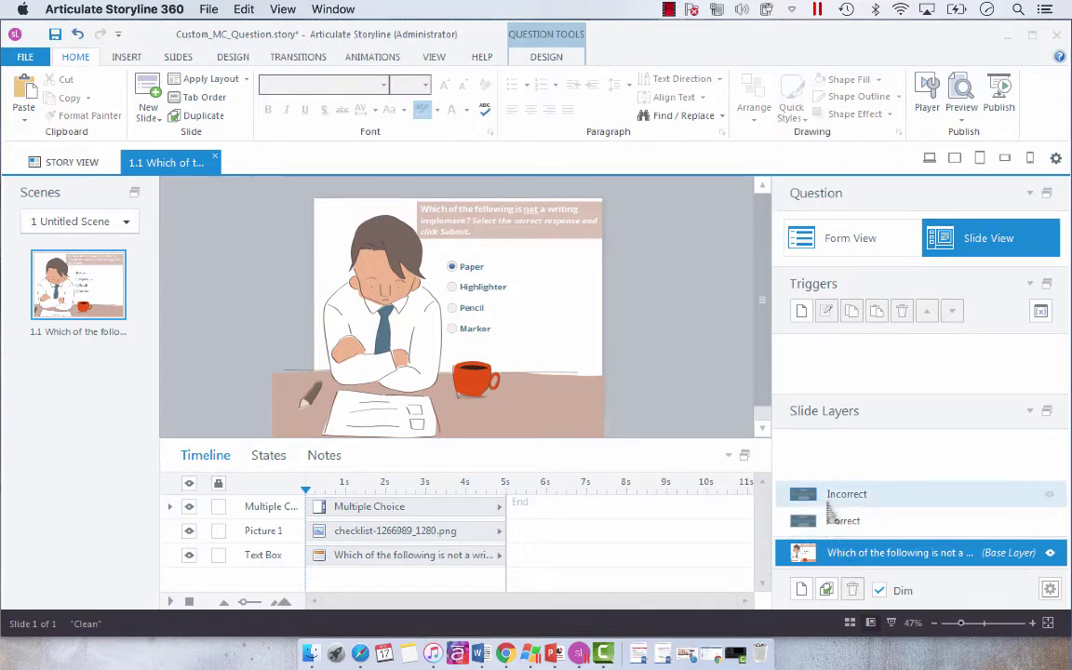
Copy the CONTINUE button from the Incorrect layer, then go back to the Base Layer.
left_click(830, 497)
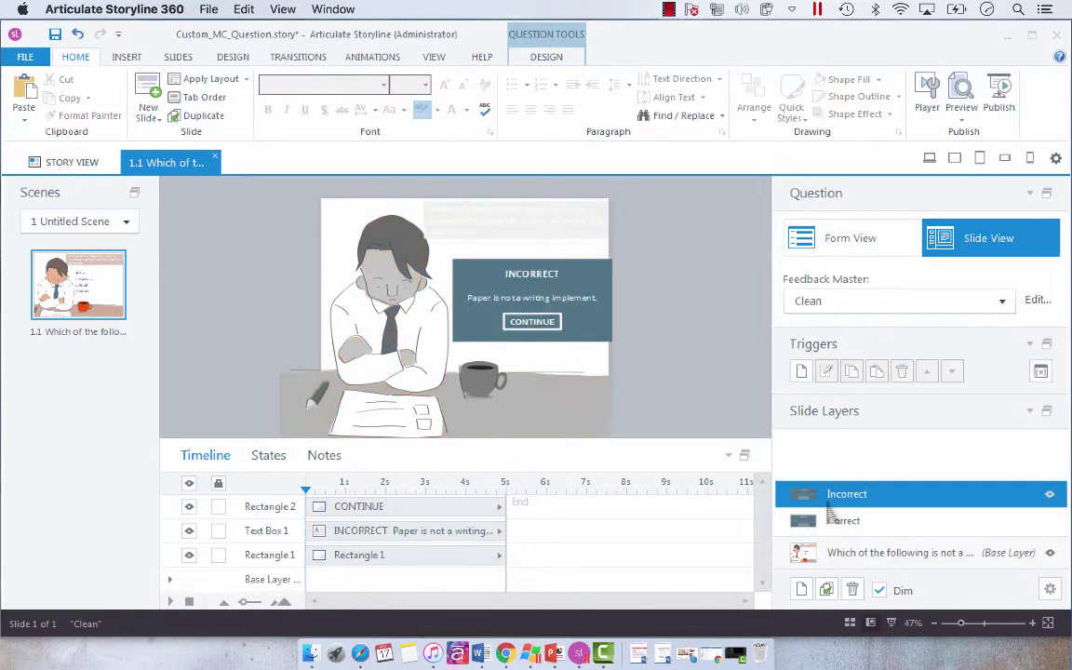
left_click(558, 322)
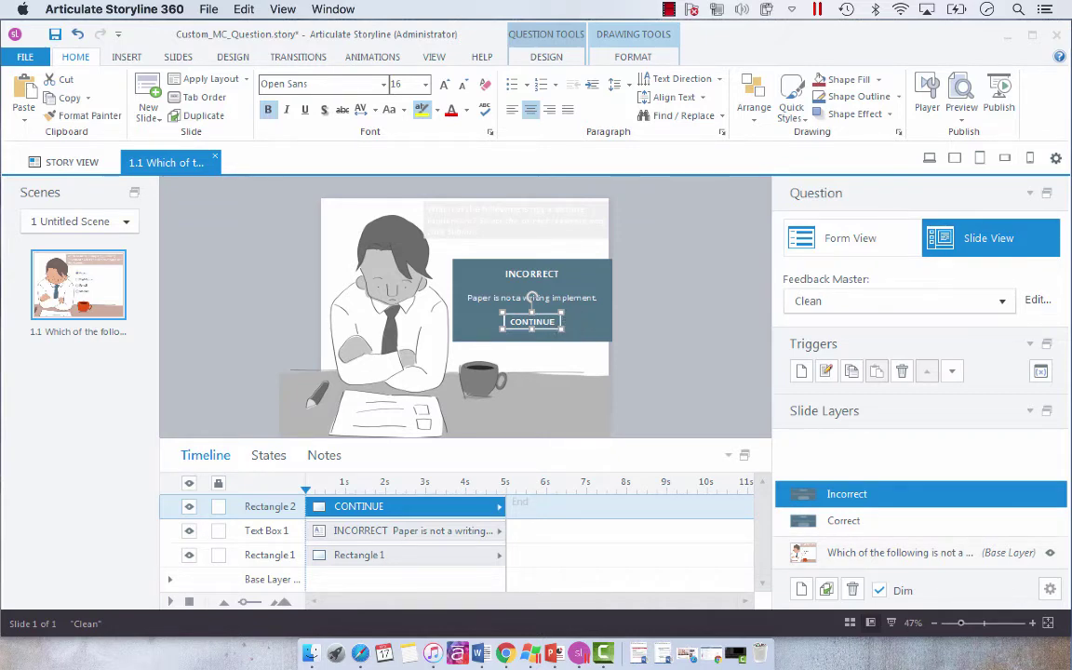
left_click(837, 552)
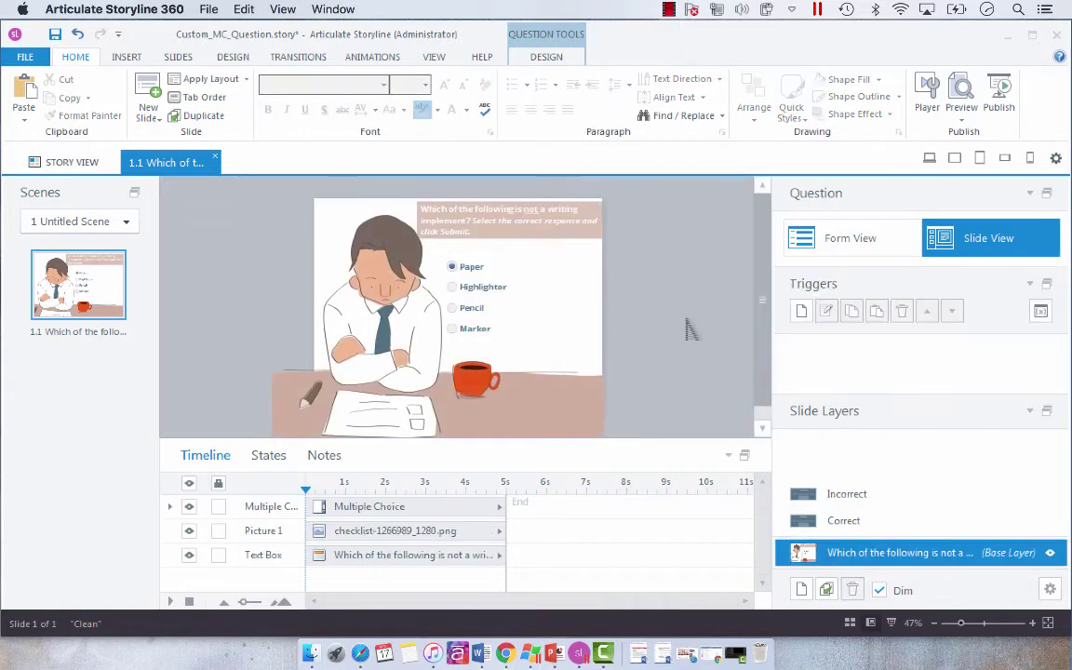
Paste the button beside the question text and relabel it SUBMIT at font size 14.
key("ctrl+v")
mouse_move(622, 322)
left_mouse_down()
mouse_move(555, 321)
mouse_move(521, 270)
mouse_move(549, 233)
mouse_move(599, 240)
left_mouse_up()
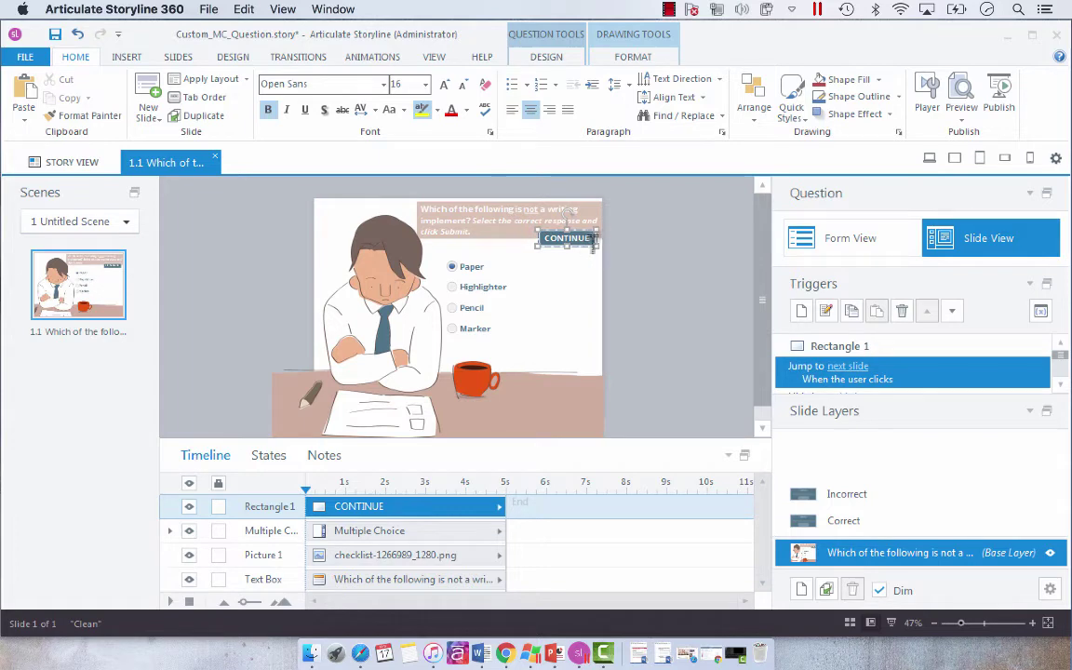
left_click(538, 247)
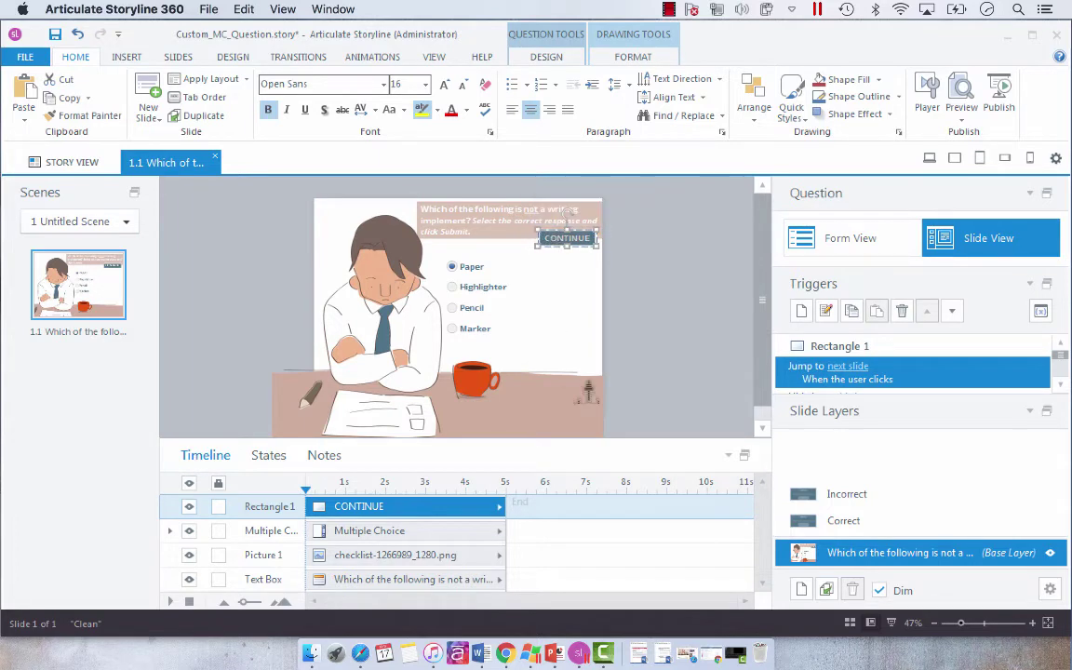
key("ctrl+a")
type("SUBMIT")
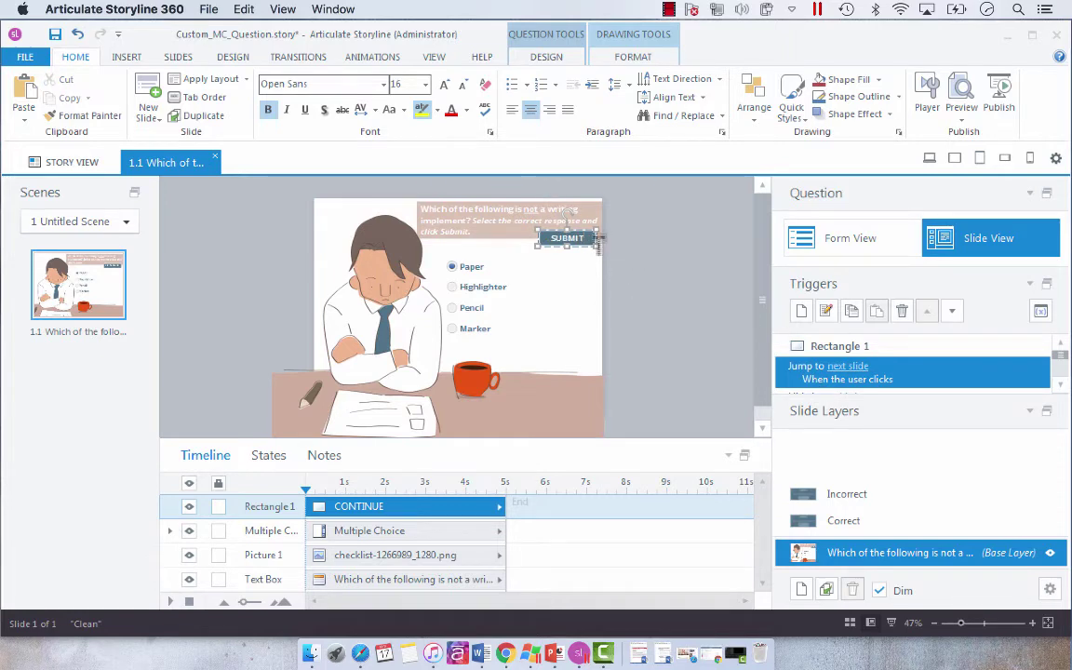
left_click(463, 86)
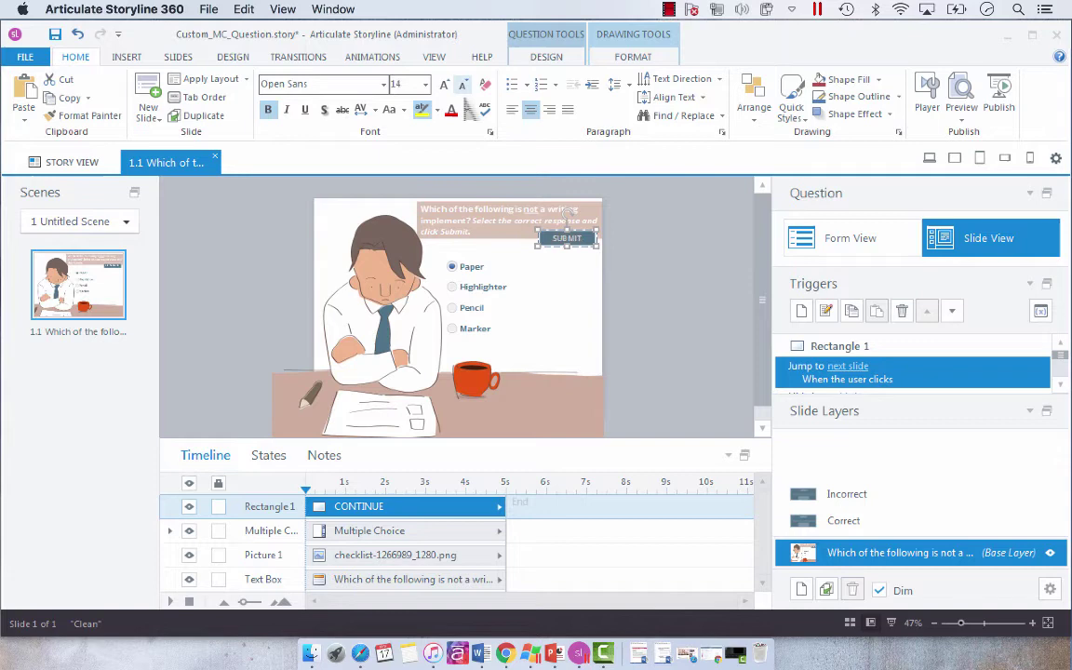
left_click(627, 275)
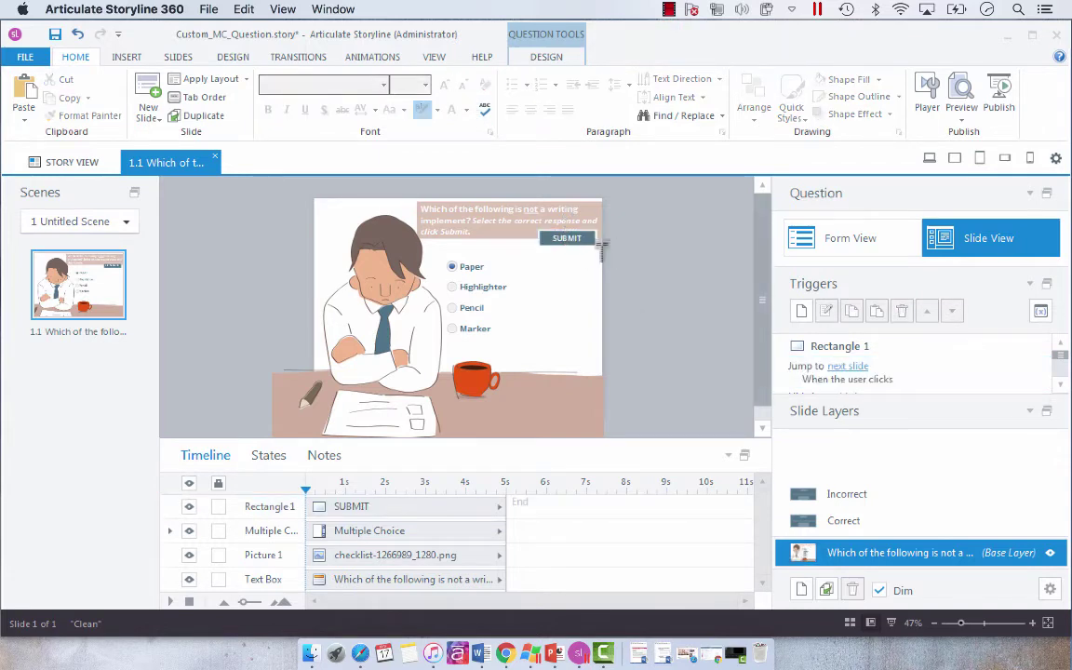
Set the SUBMIT button's shape outline to No Outline.
left_click(601, 244)
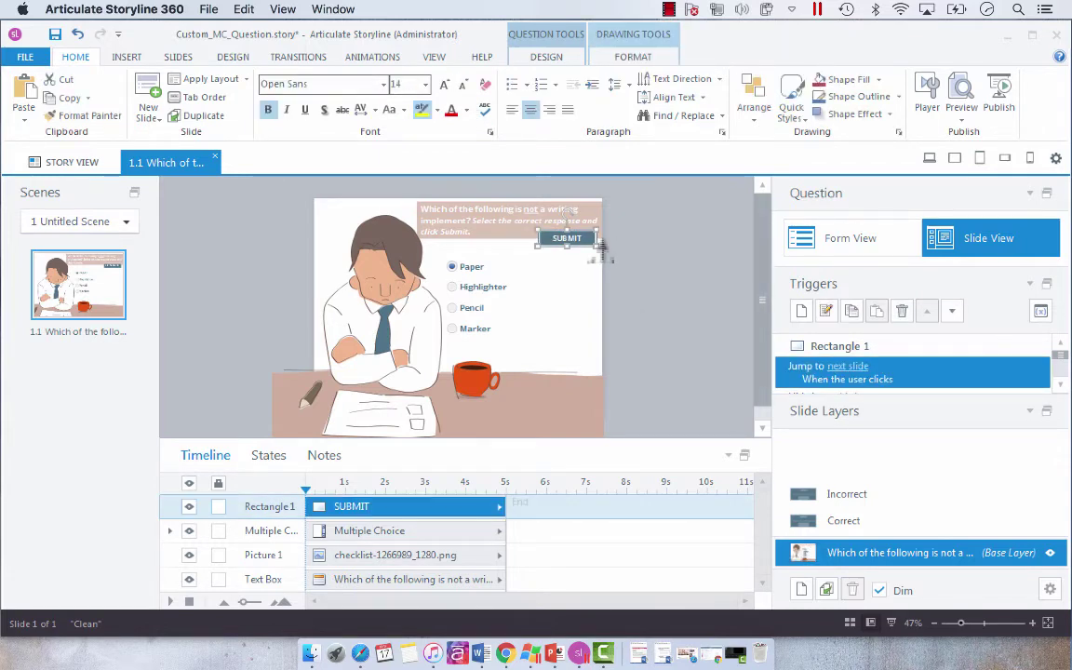
left_click(644, 58)
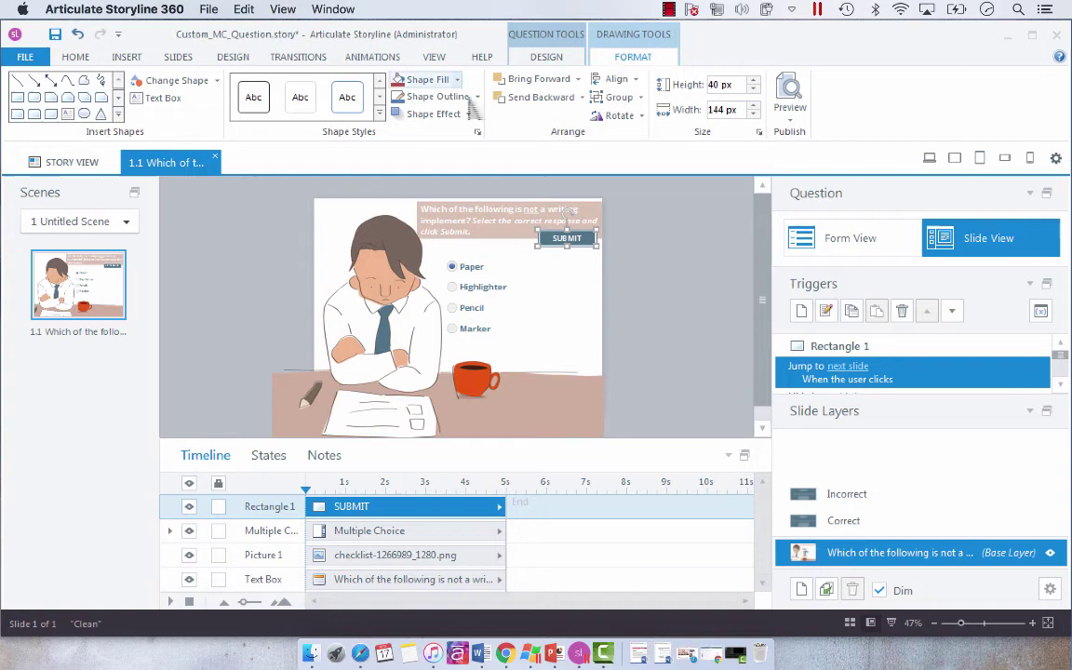
left_click(435, 97)
left_click(386, 231)
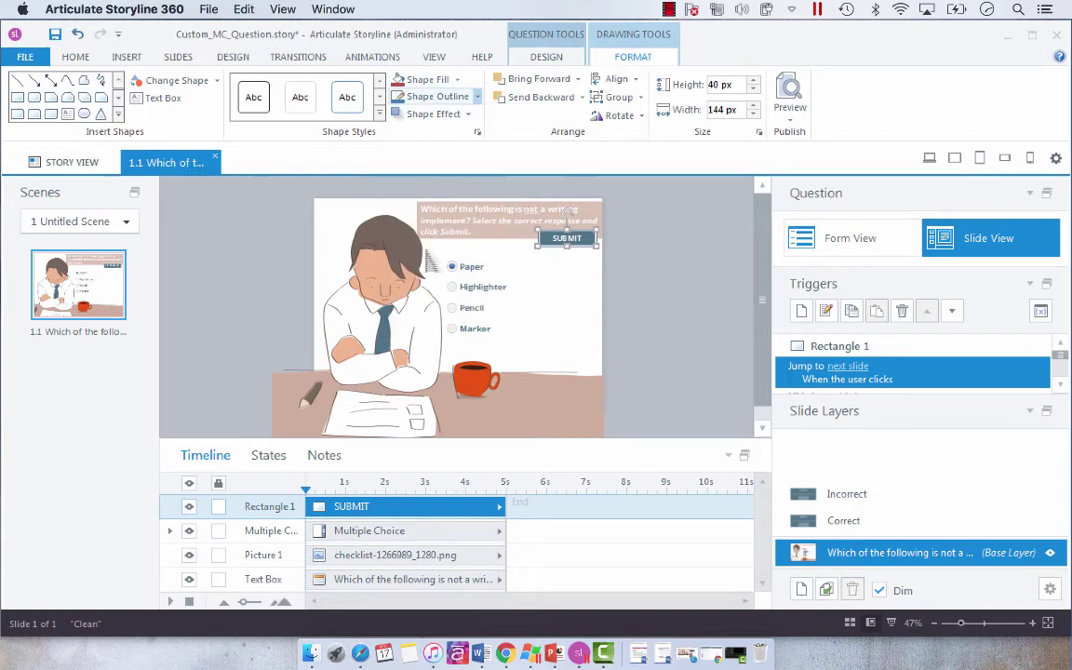
left_click(646, 298)
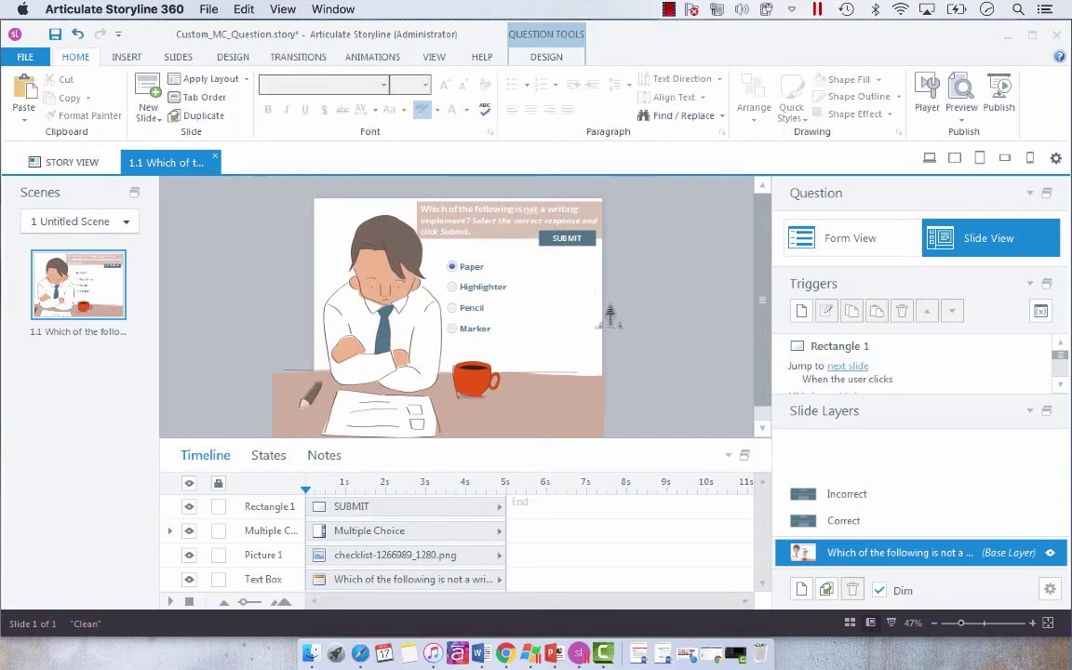
Delete the SUBMIT button's Jump to next slide and Hide layer triggers.
left_click(827, 377)
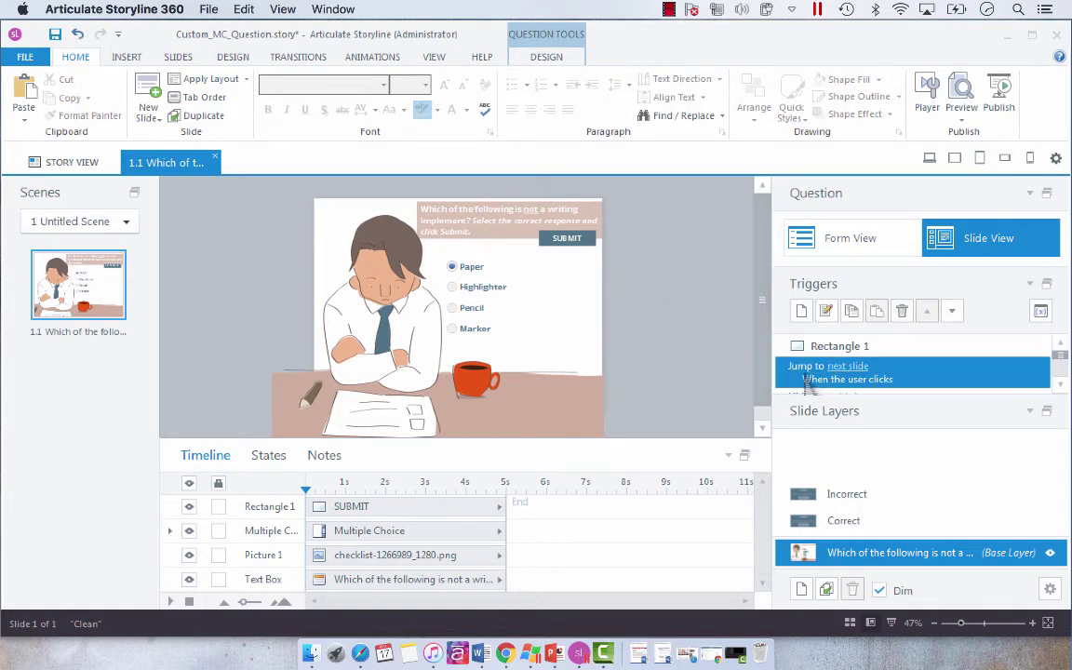
left_click(902, 317)
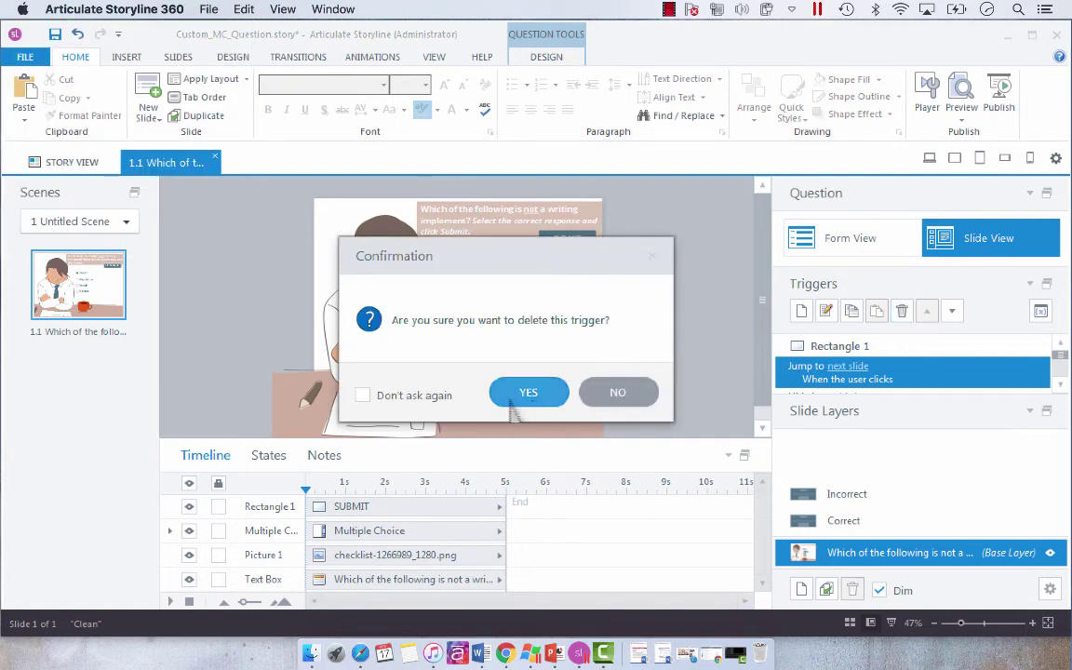
left_click(507, 389)
left_click(837, 372)
left_click(901, 311)
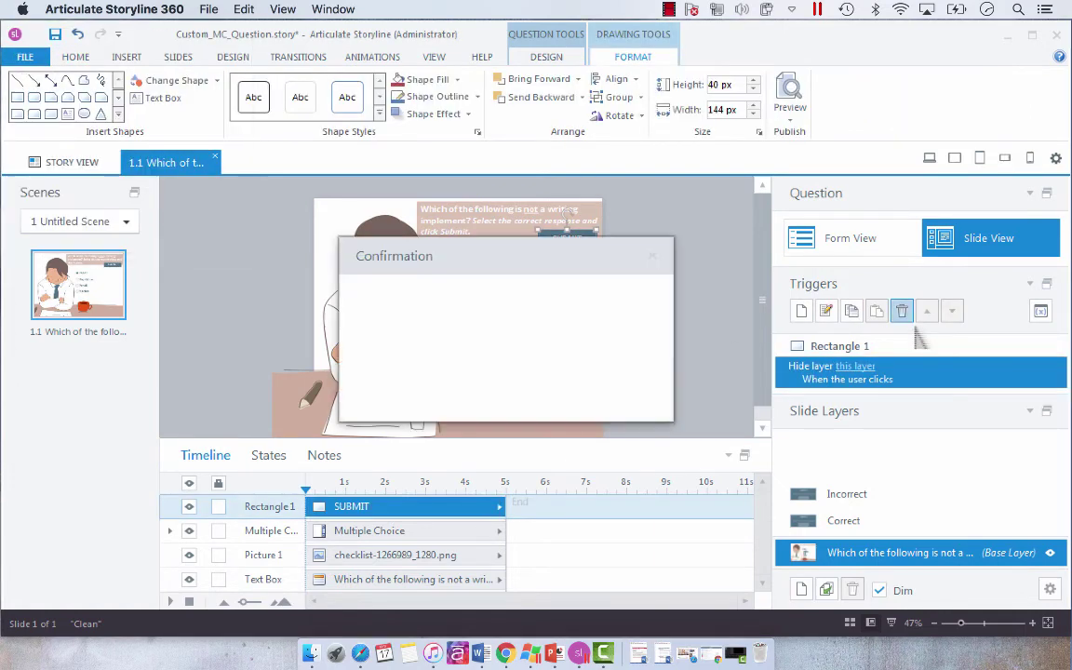
left_click(523, 395)
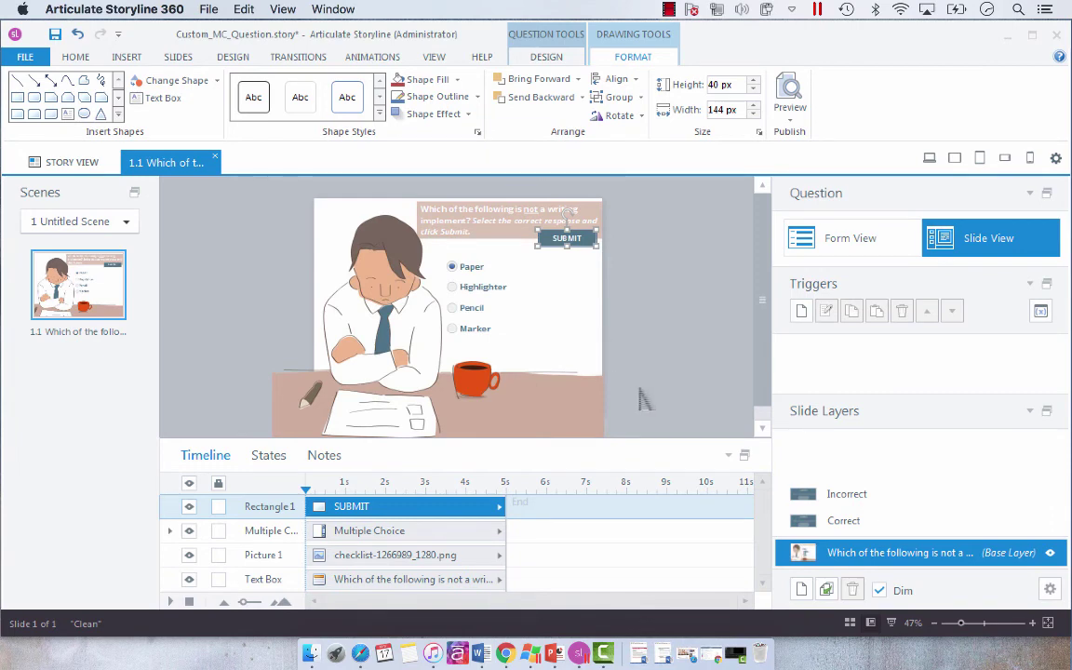
Add a trigger on the SUBMIT button that submits the Multiple Choice interaction.
left_click(801, 313)
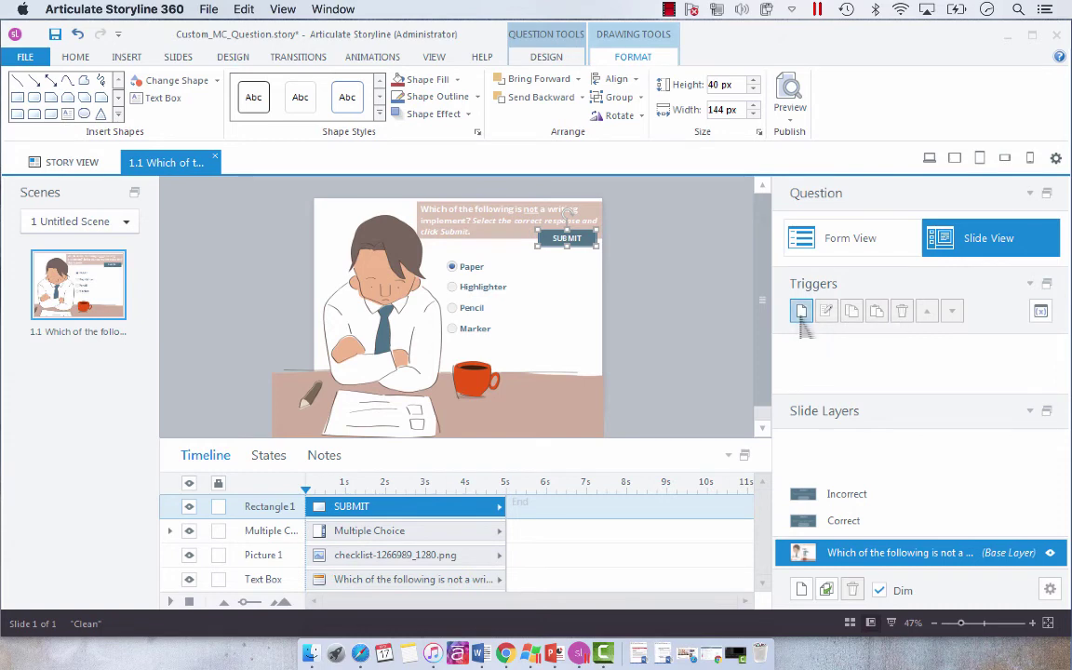
left_click(524, 260)
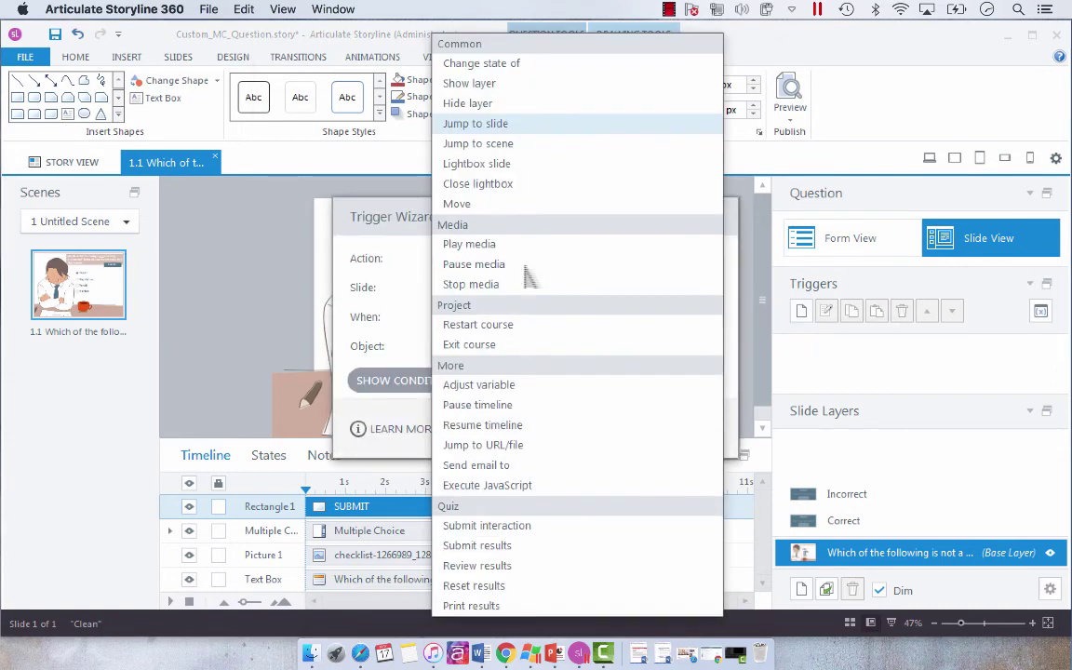
left_click(493, 526)
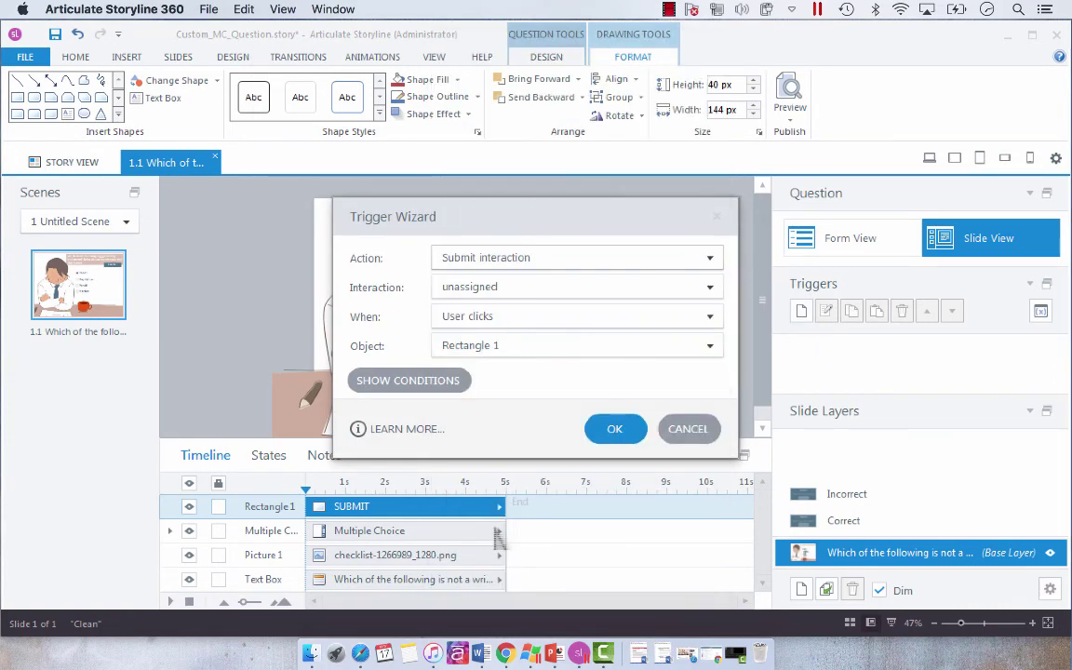
left_click(516, 288)
left_click(507, 327)
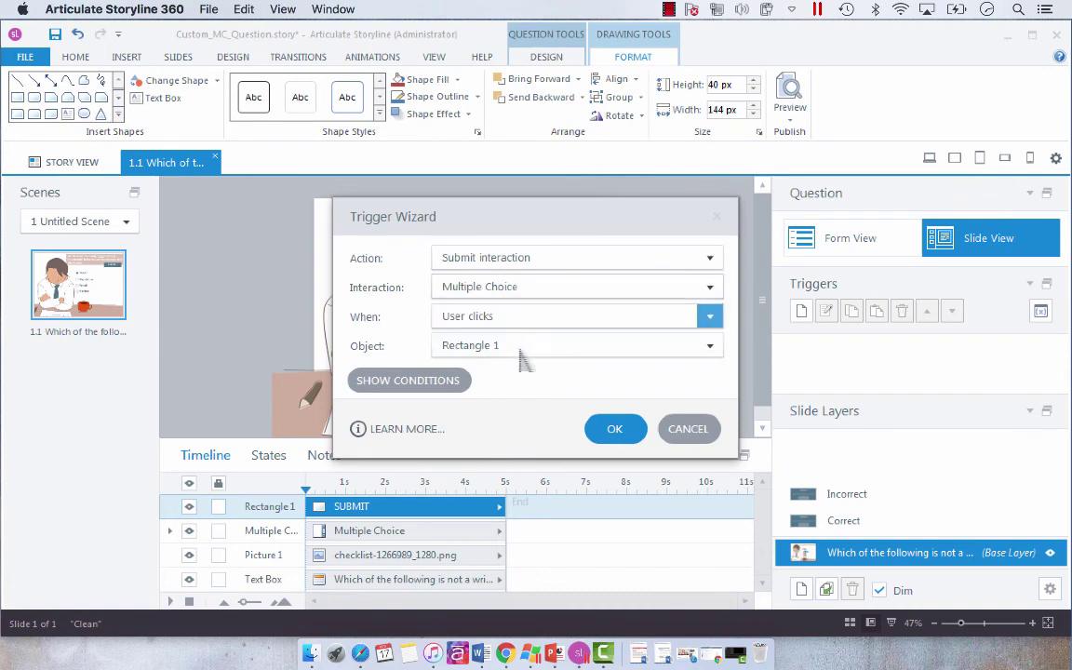
left_click(615, 430)
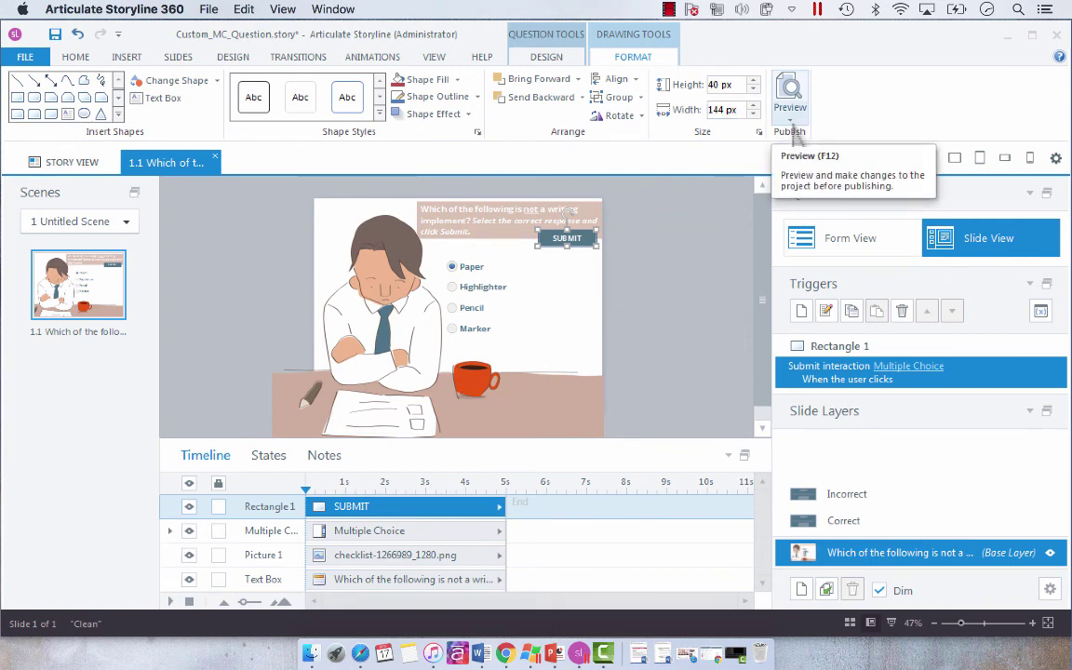
Preview this slide, pick Paper and click SUBMIT to show the CORRECT! feedback.
left_click(791, 121)
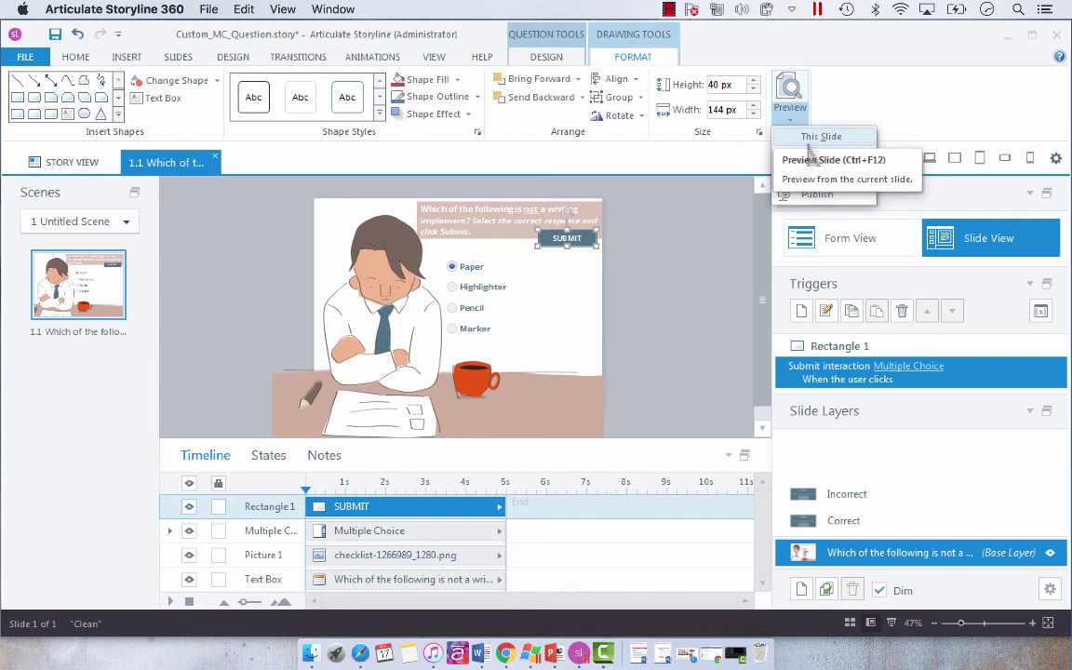
left_click(808, 149)
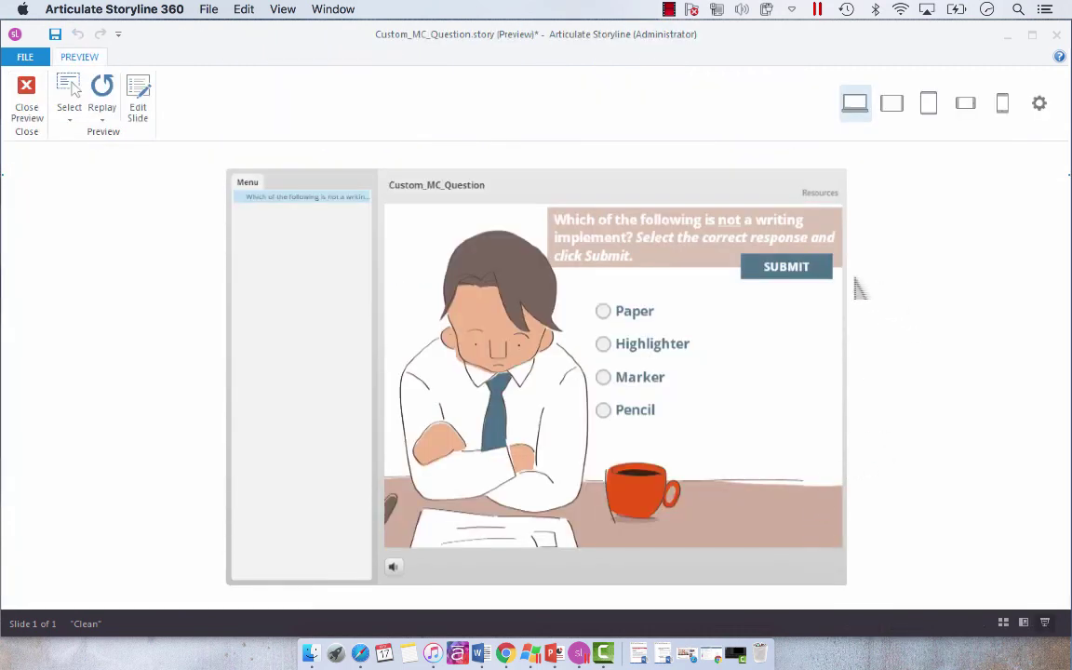
left_click(633, 323)
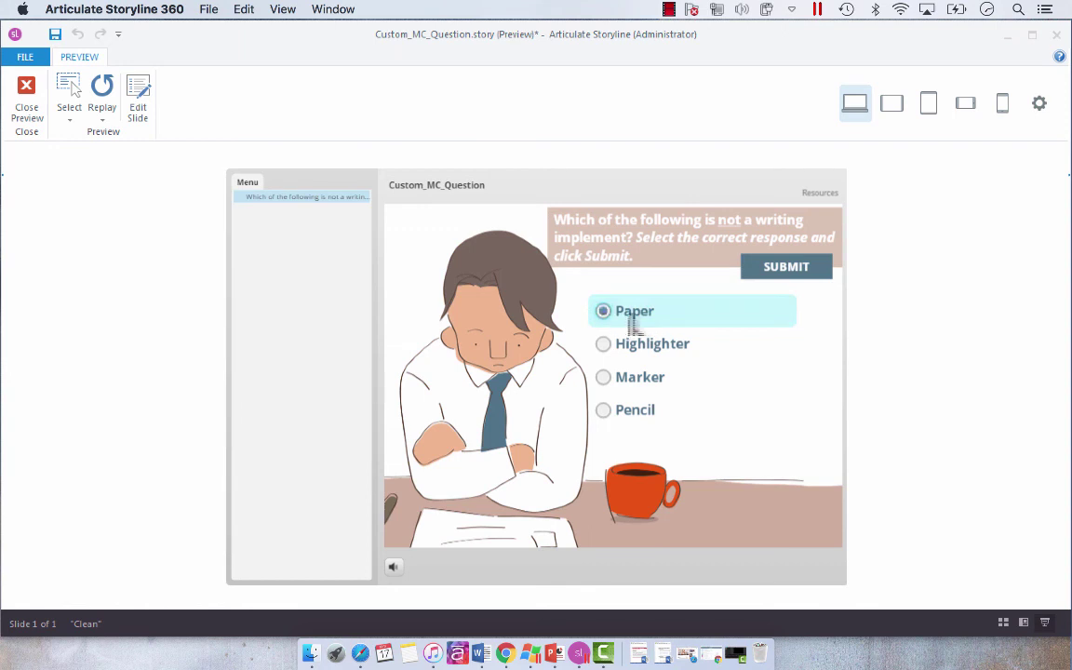
left_click(823, 273)
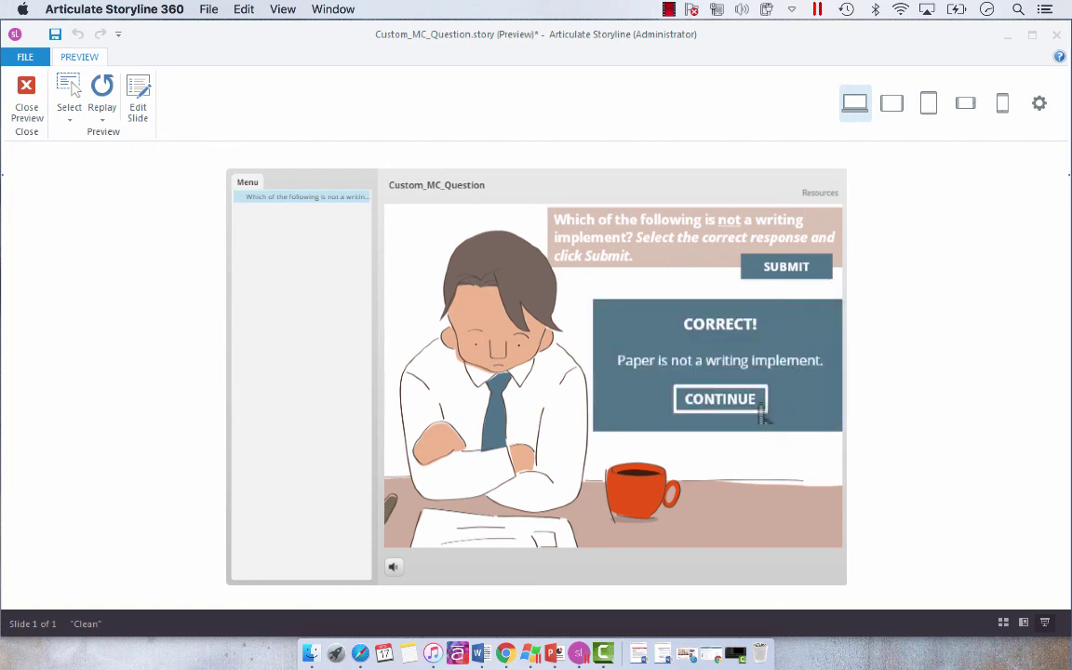